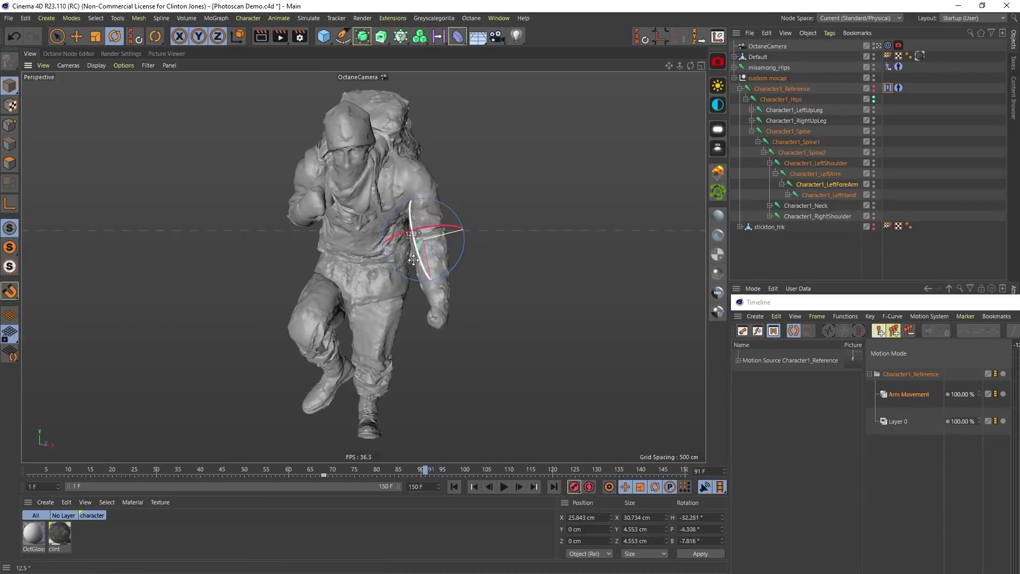
Play the photoscan demo, then pick Mixamo's T-Pose animation and open its Download Settings
left_click(503, 487)
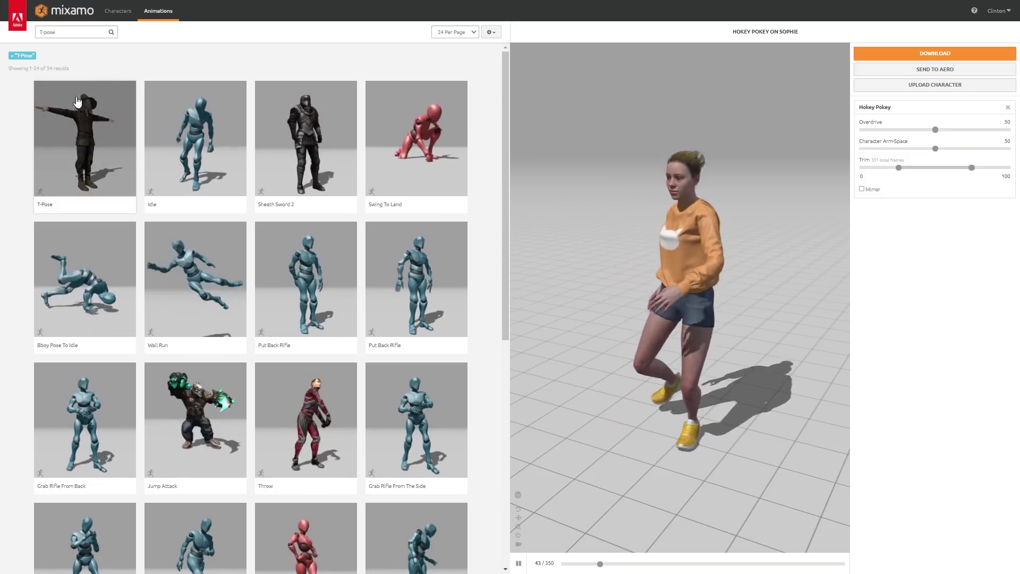
left_click(85, 144)
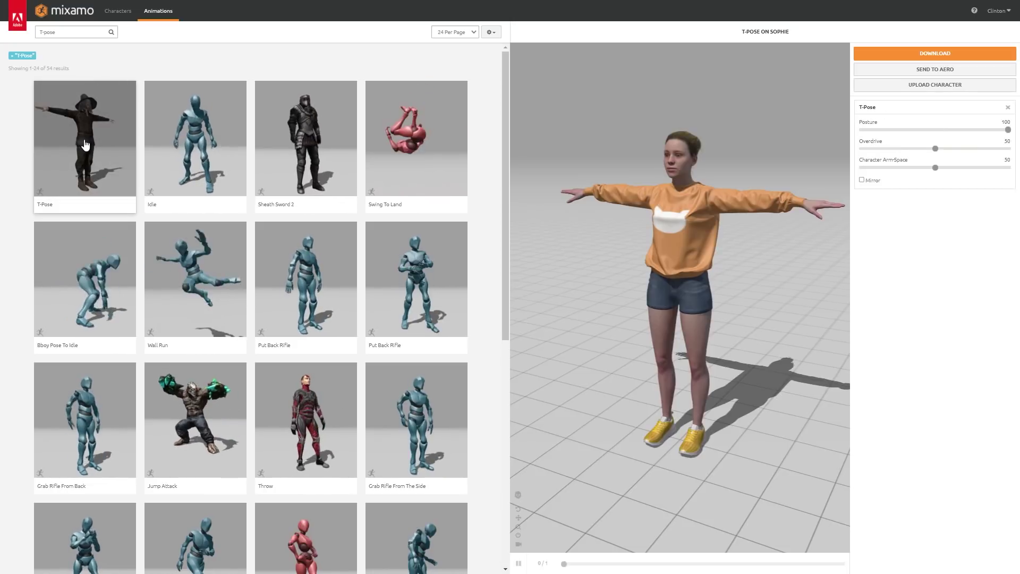
left_click(925, 54)
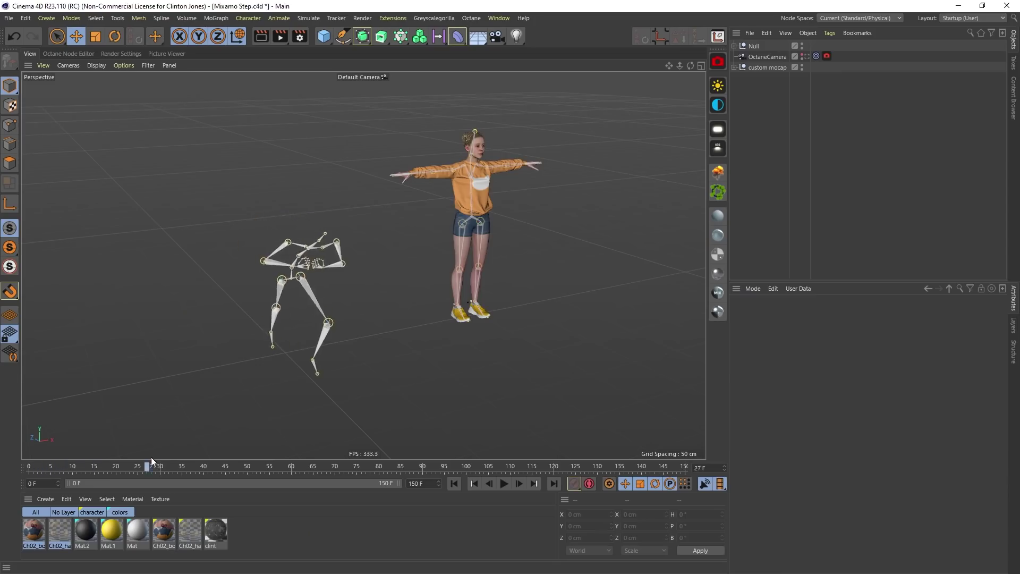
Move the Mixamo character's Null left to X 195.334 cm and test-rotate the left shoulder and arm
left_click_drag(221, 453, 189, 455)
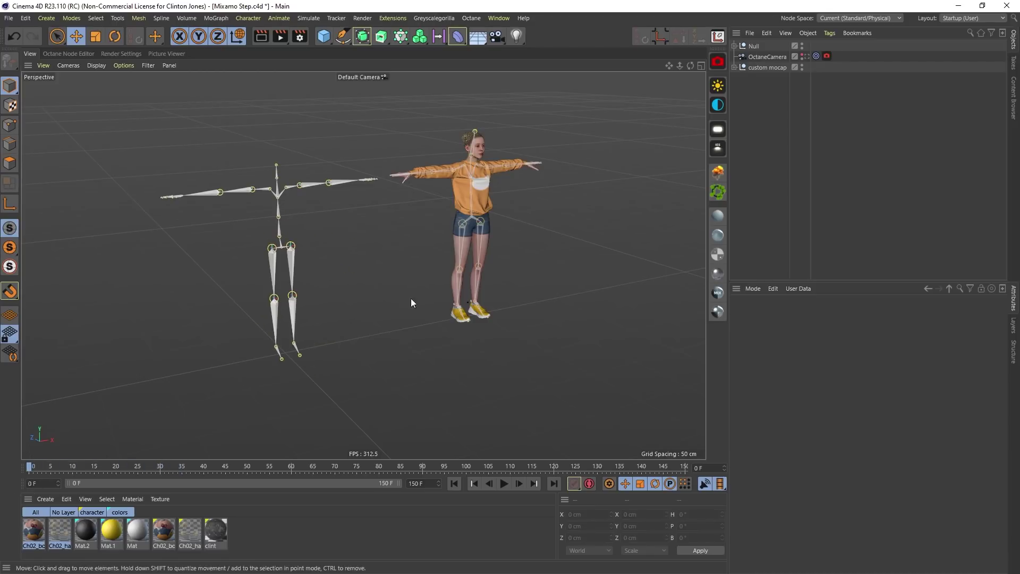
left_click(750, 47)
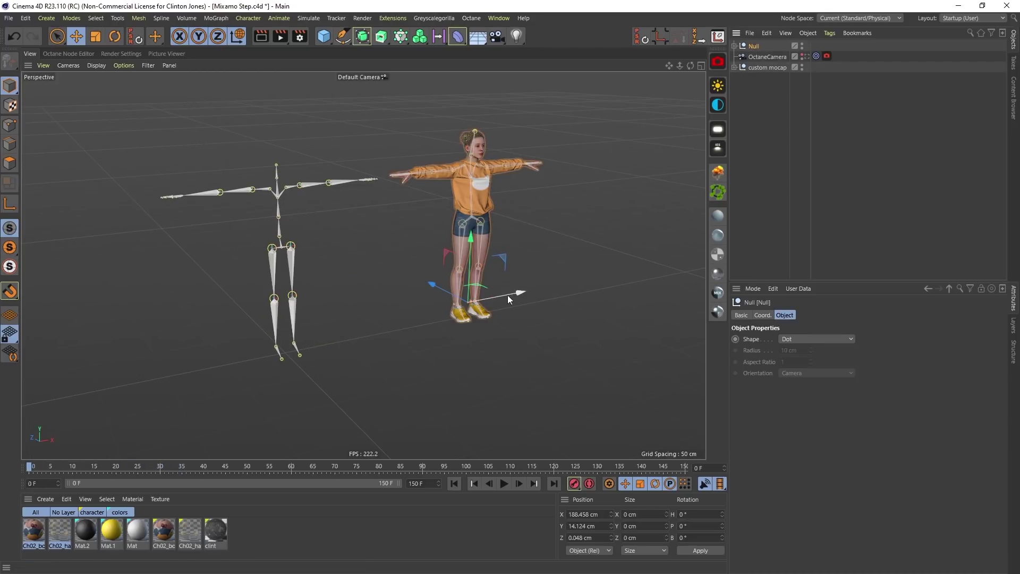
left_click_drag(505, 296, 333, 348)
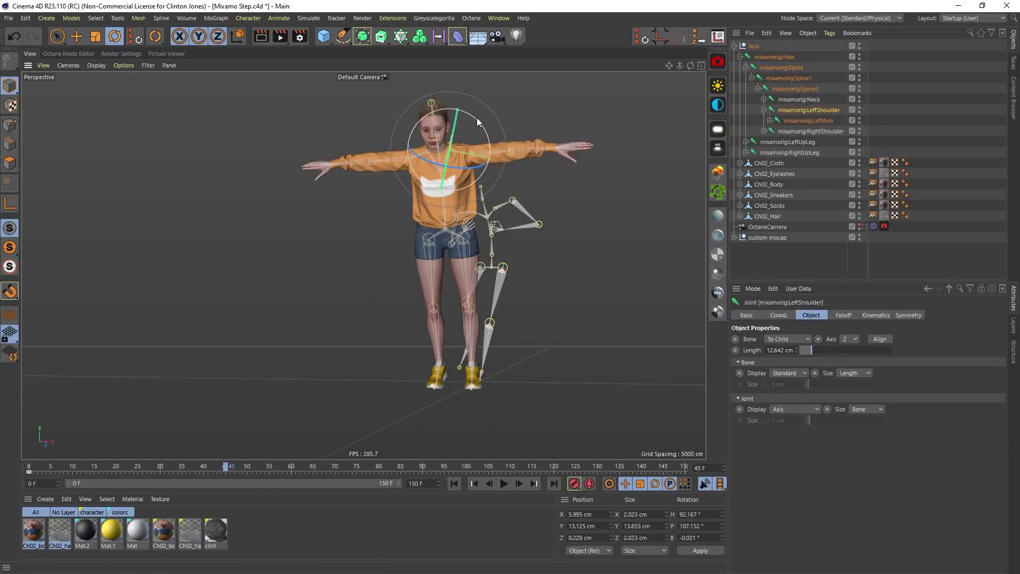
left_click_drag(476, 117, 512, 159)
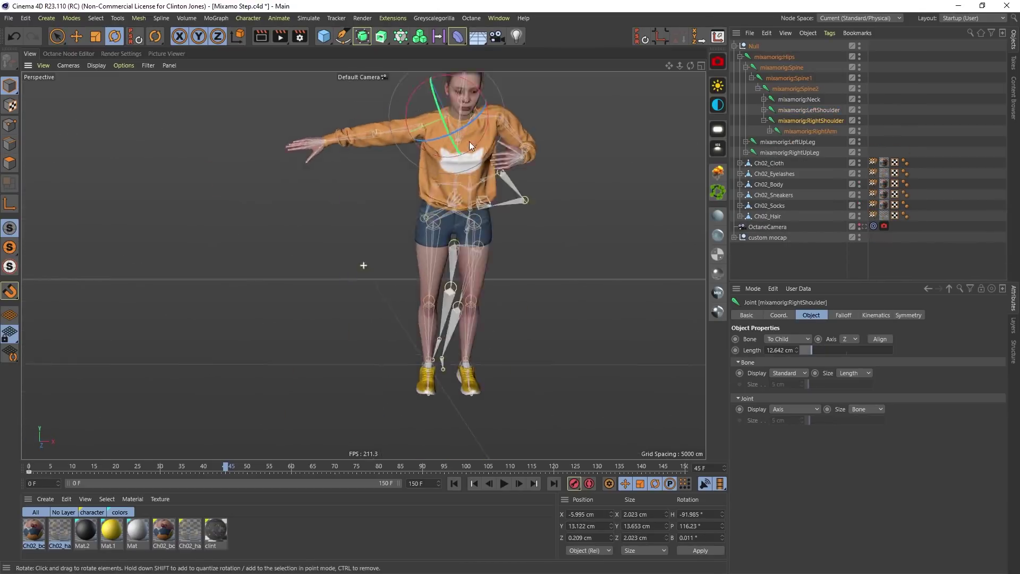
left_click_drag(470, 141, 409, 125)
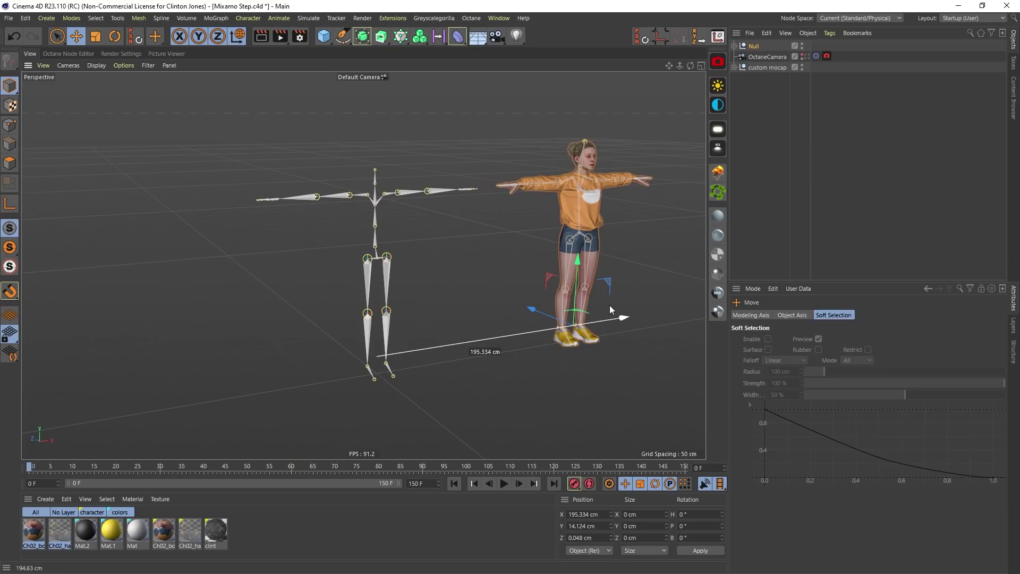
Set the Mixamo Null's Position X to 0 cm, then zoom and orbit to inspect the hand
left_click_drag(607, 307, 414, 359)
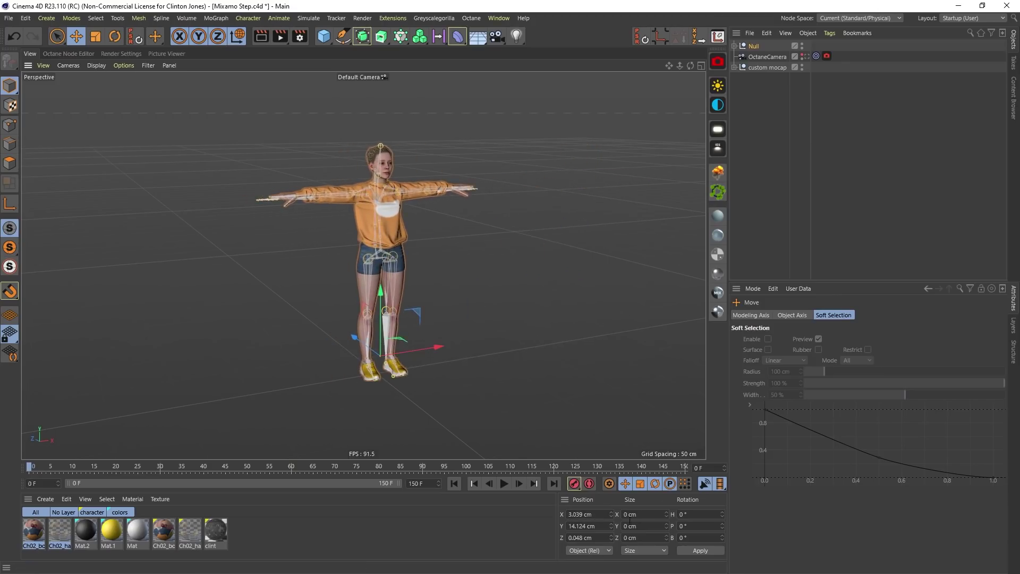
double_click(591, 513)
type("0")
key("Return")
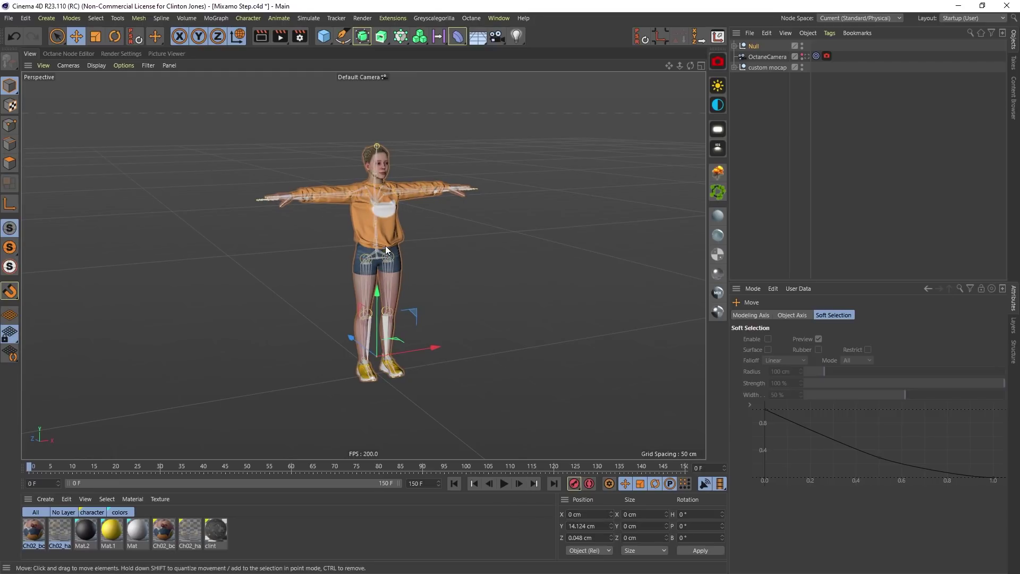
scroll(377, 244, "up", 2)
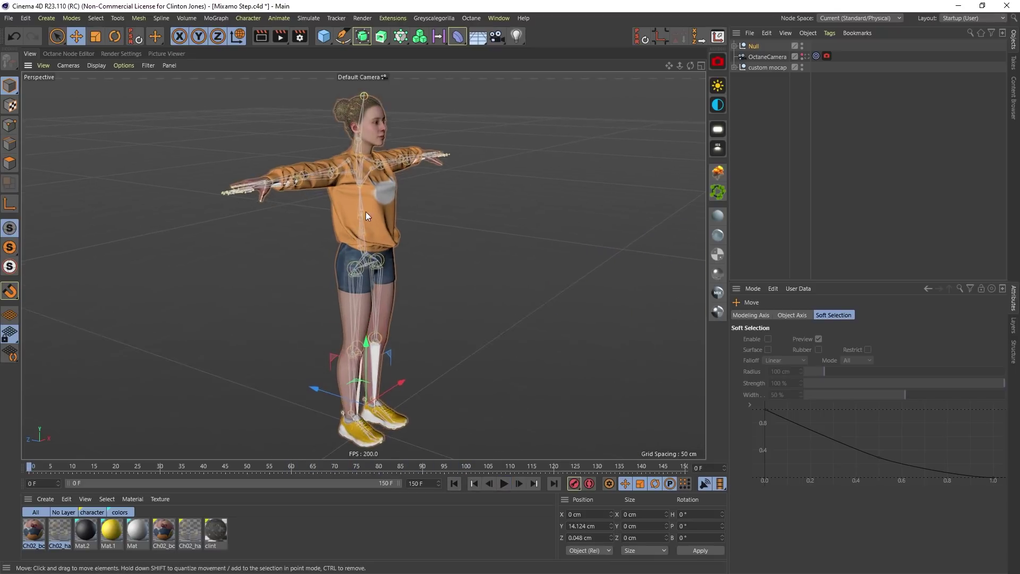
scroll(366, 211, "up", 6)
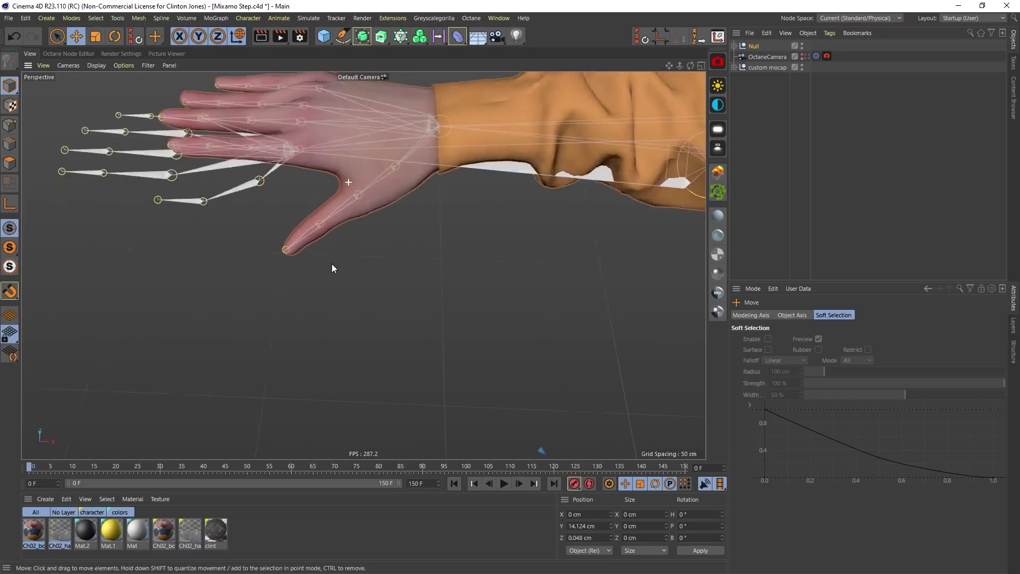
left_click_drag(331, 263, 339, 211, "alt")
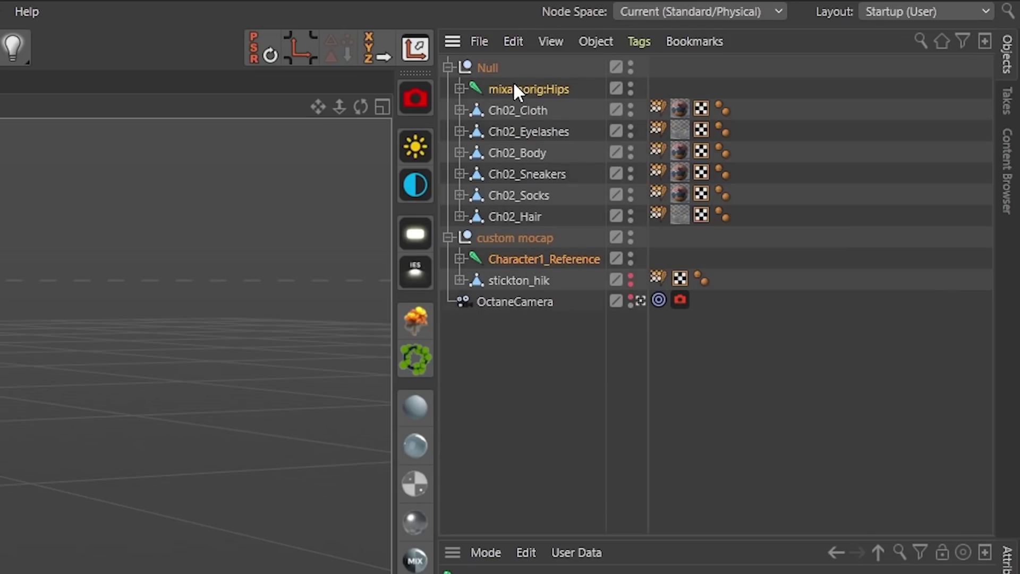
Tag mixamorig:Hips with a Character Definition and extract all 53 joints in its manager
right_click(514, 85)
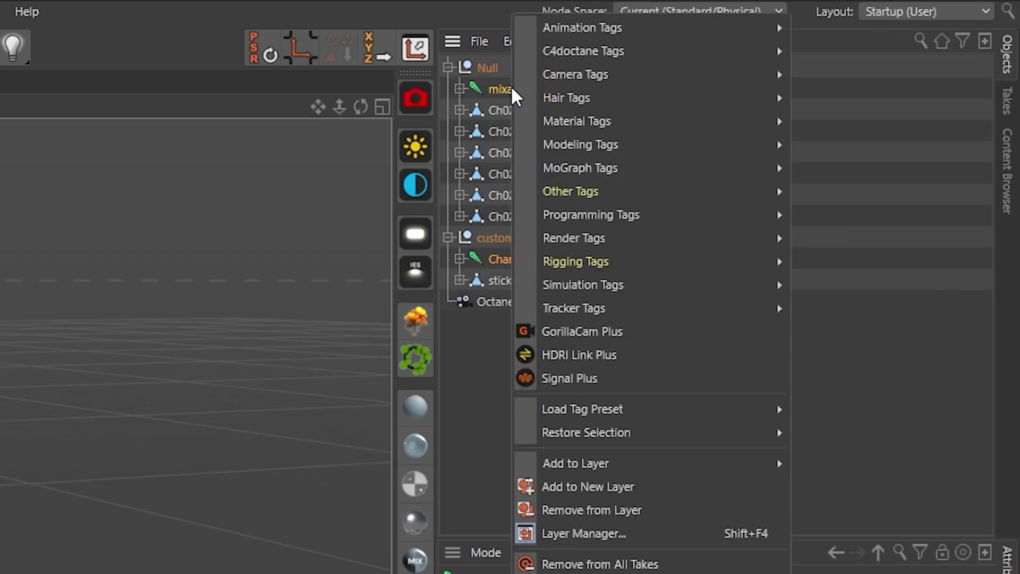
mouse_move(717, 272)
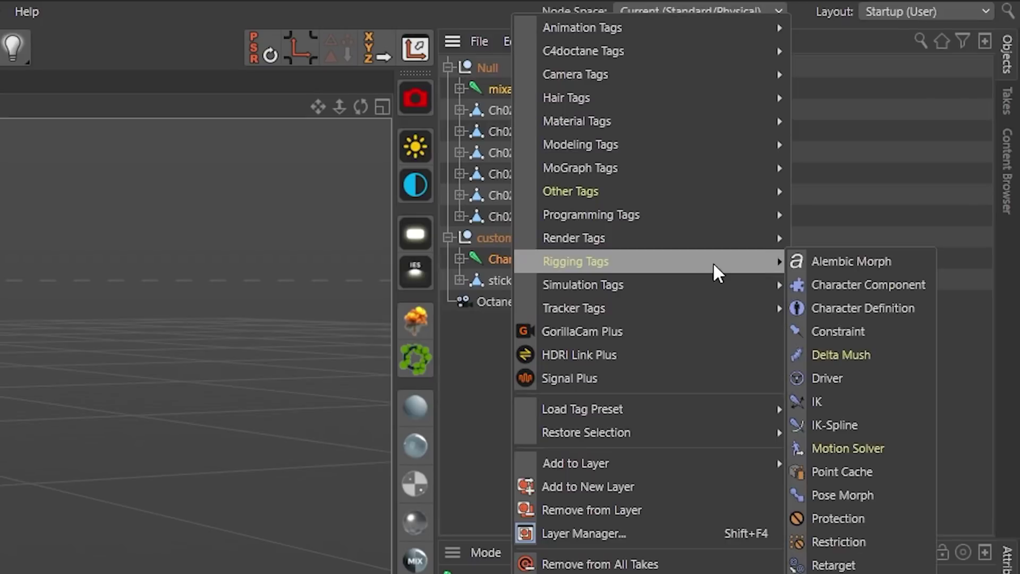
left_click(857, 313)
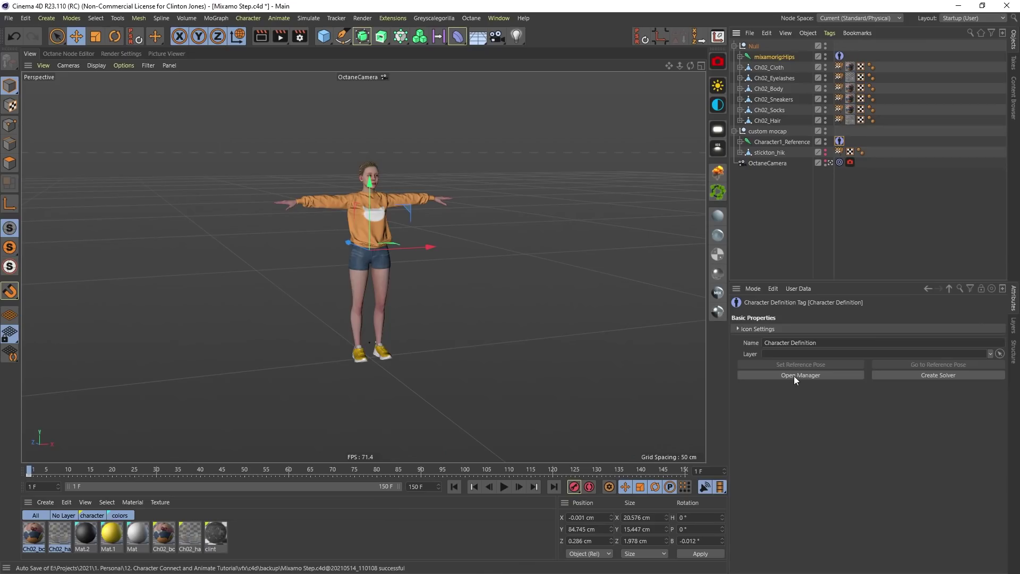
left_click(794, 375)
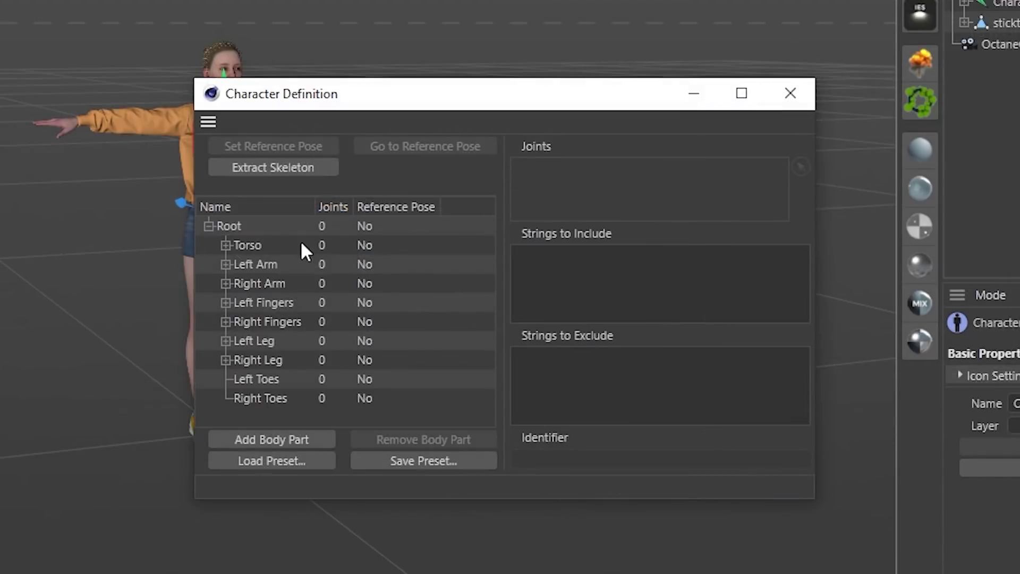
left_click(266, 169)
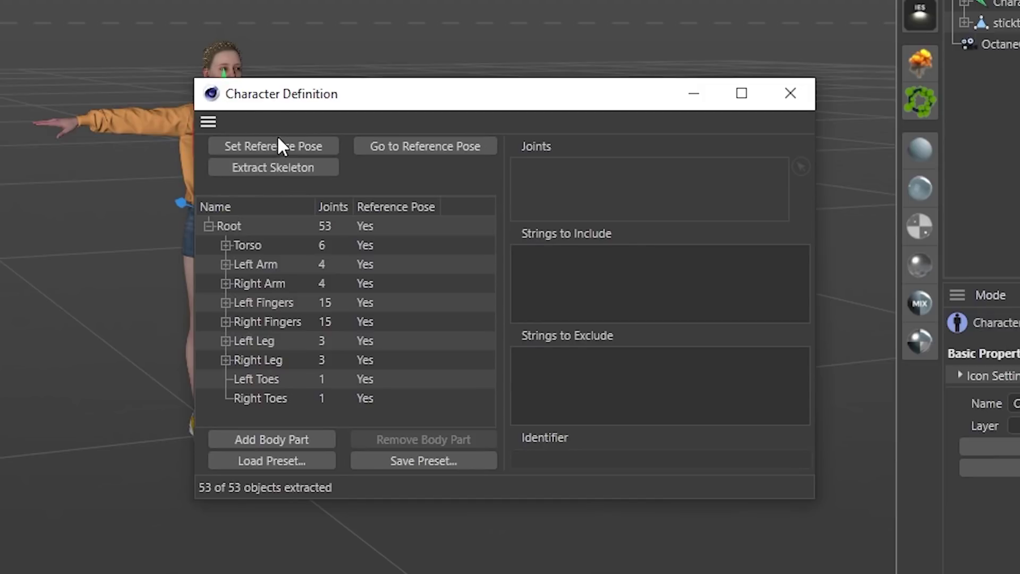
left_click(789, 93)
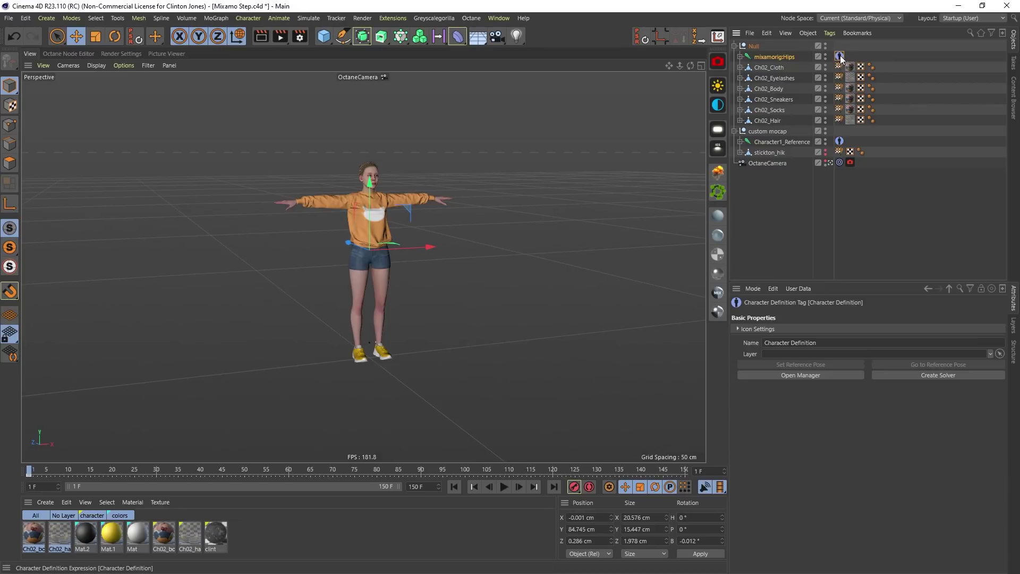
Create a motion solver from the Hips' Character Definition tag using the mocap source, then play it
left_click(798, 374)
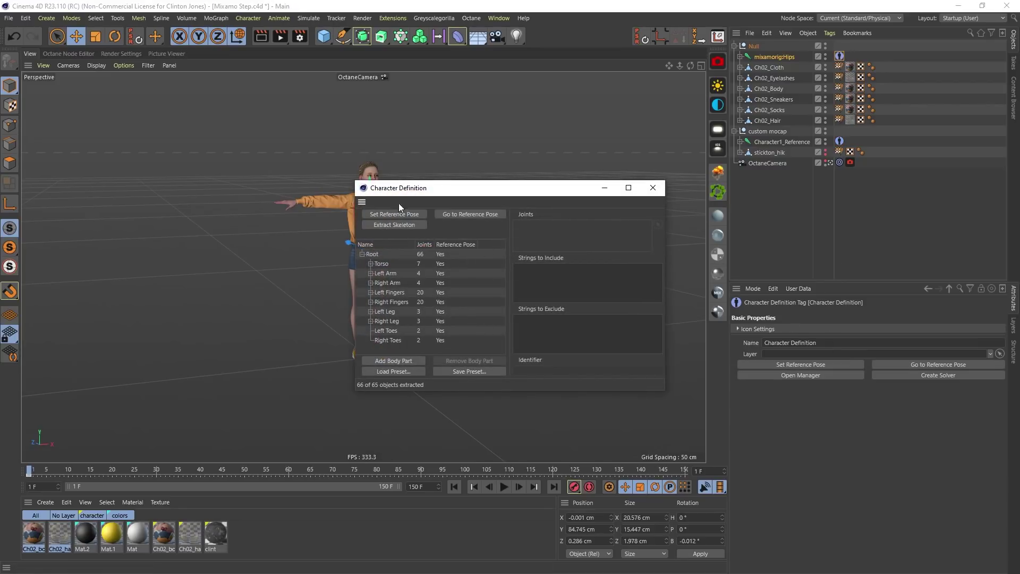
left_click(644, 189)
left_click(842, 57)
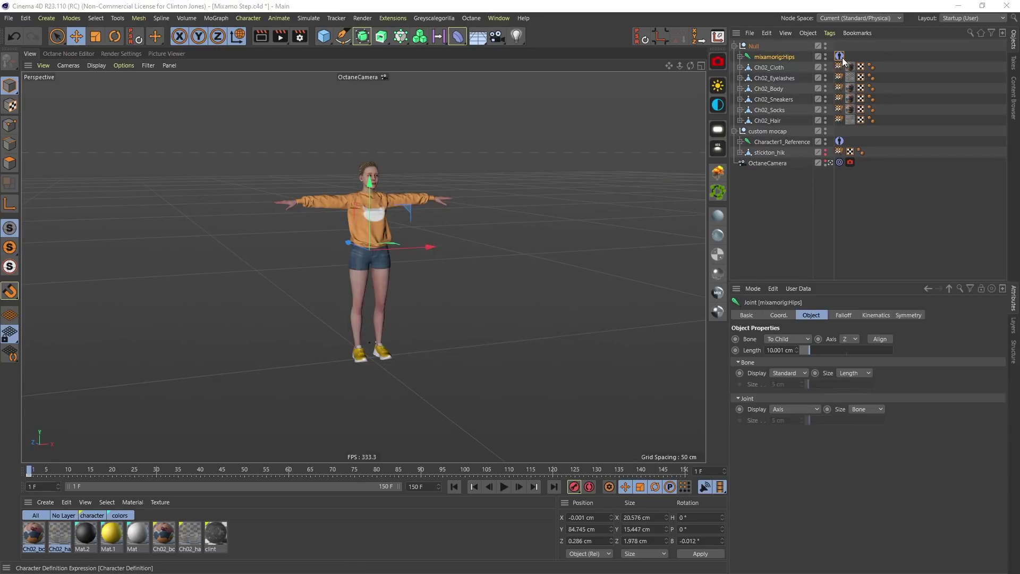
left_click(778, 57)
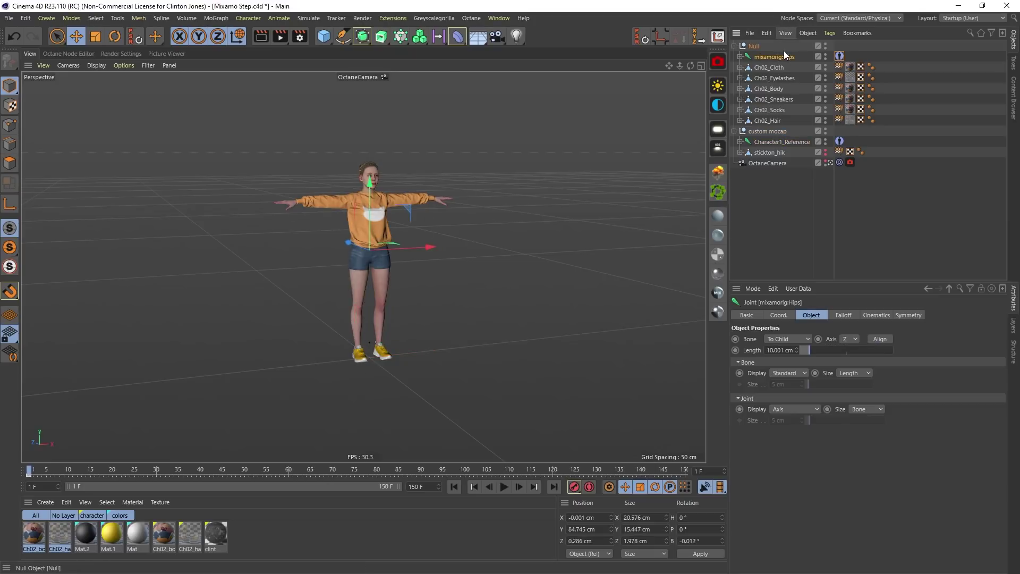
left_click(839, 56)
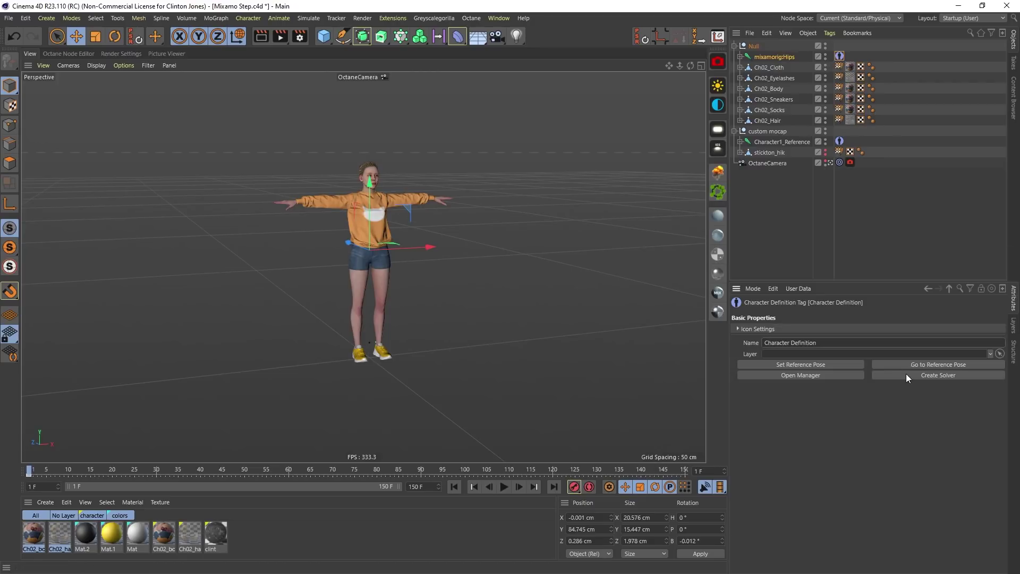
left_click(919, 377)
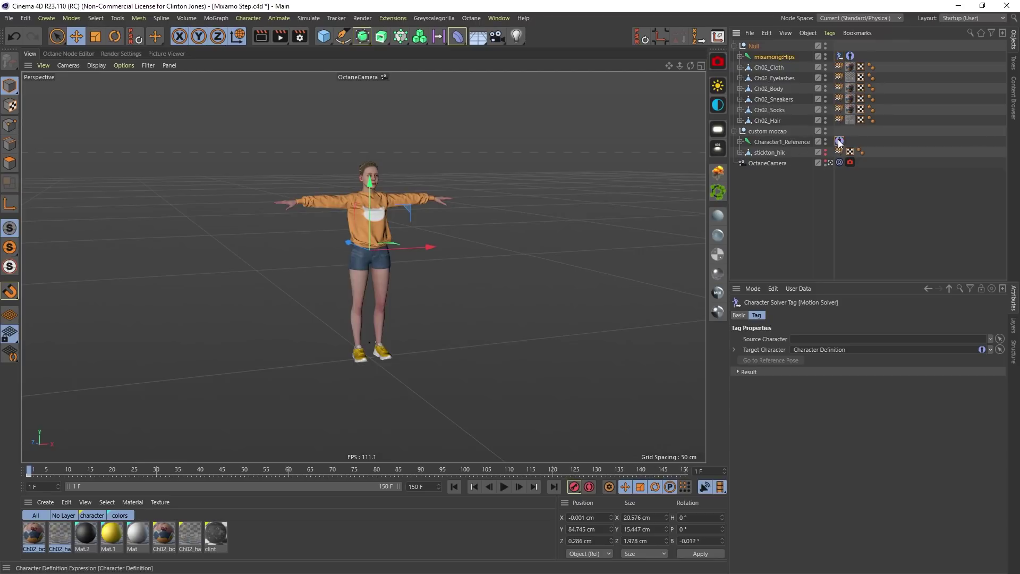
left_click(504, 487)
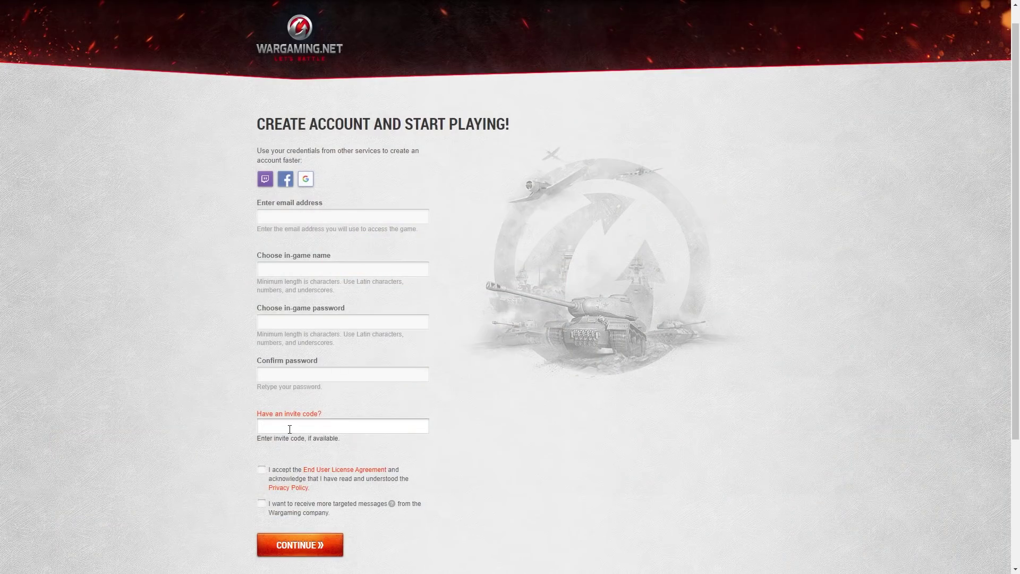
Enter the invite code BOOM in the World of Warships sign-up form
type("B")
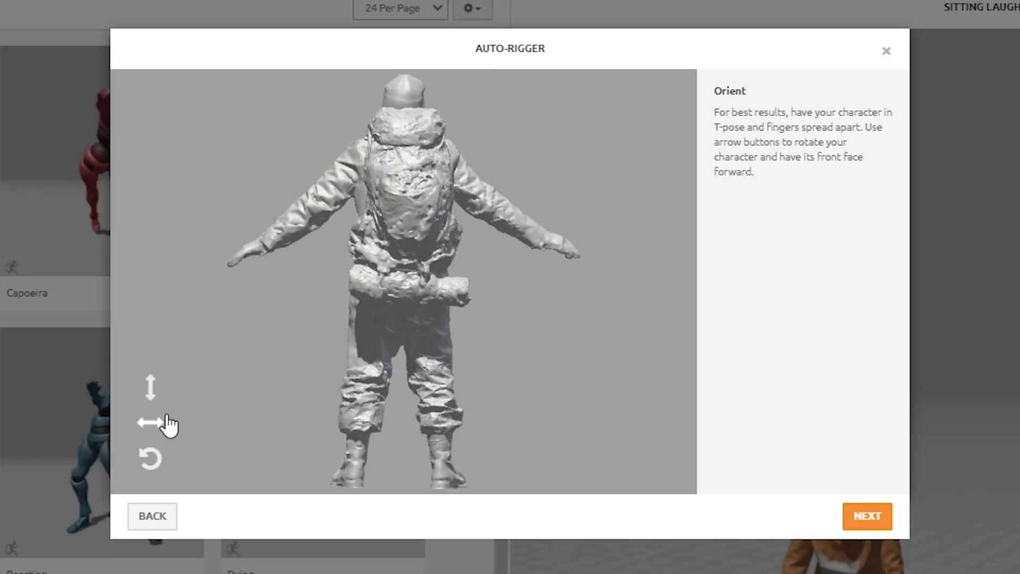
Turn the photoscan to face forward and proceed to marker placement with symmetry turned off
left_click(151, 423)
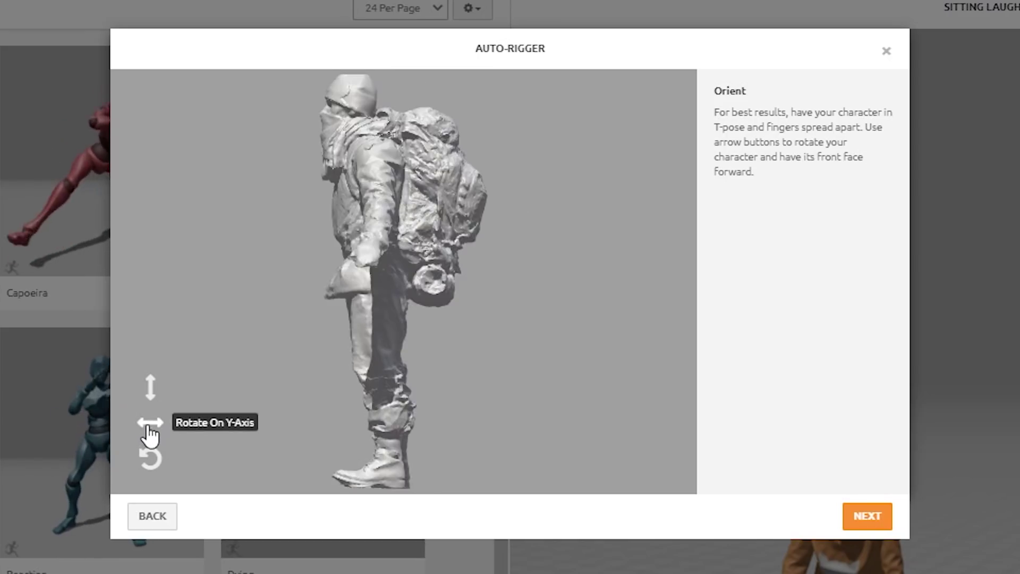
left_click(149, 423)
left_click(867, 517)
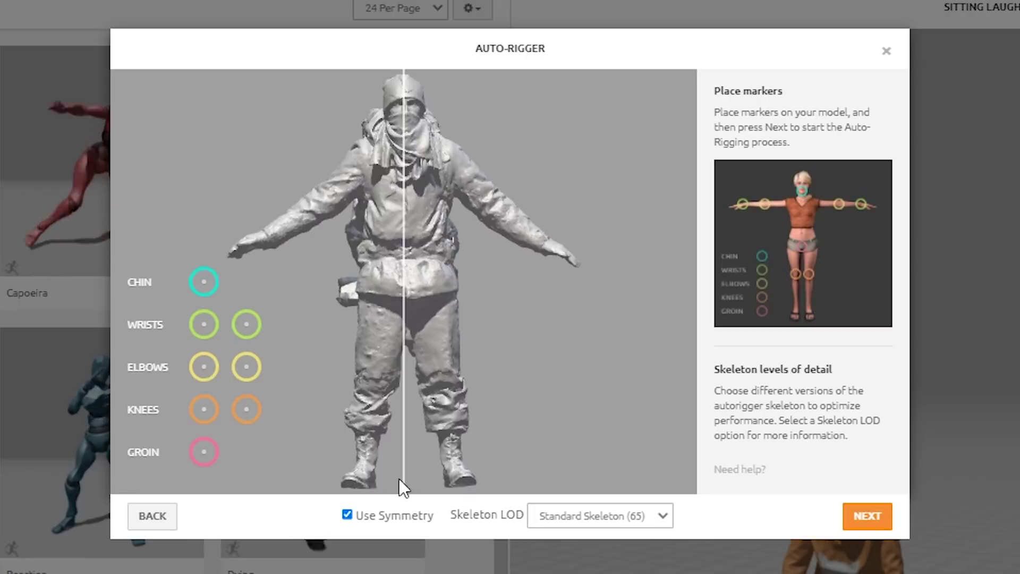
left_click(346, 514)
Place the chin, wrist, elbow, knee and groin markers and choose the 2 Chain Fingers (41) skeleton
left_click_drag(204, 281, 405, 130)
left_click_drag(203, 324, 268, 239)
left_click_drag(246, 324, 543, 242)
left_click_drag(204, 366, 318, 201)
left_click_drag(246, 366, 491, 202)
left_click_drag(204, 409, 376, 385)
left_click(613, 516)
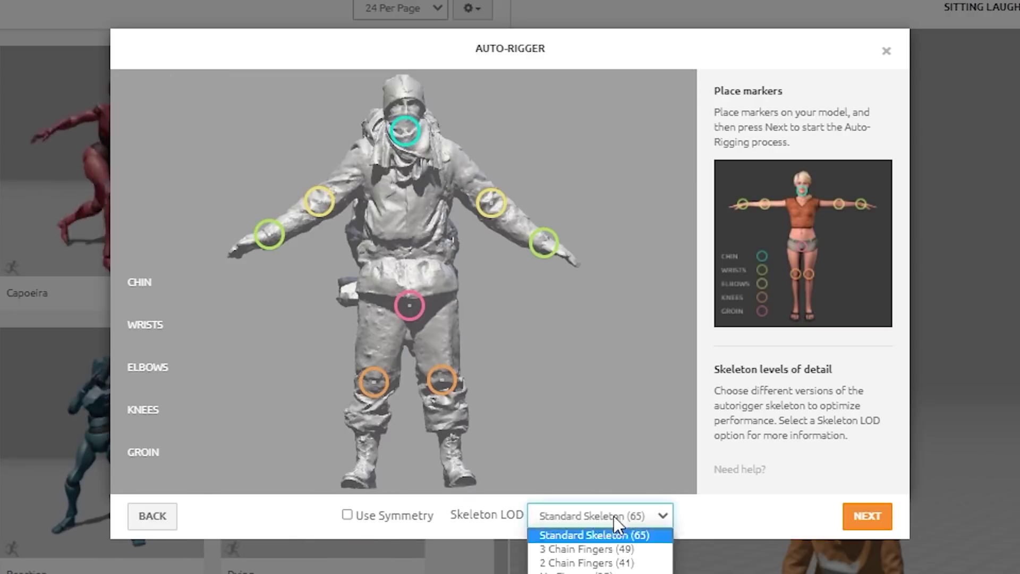
left_click(586, 563)
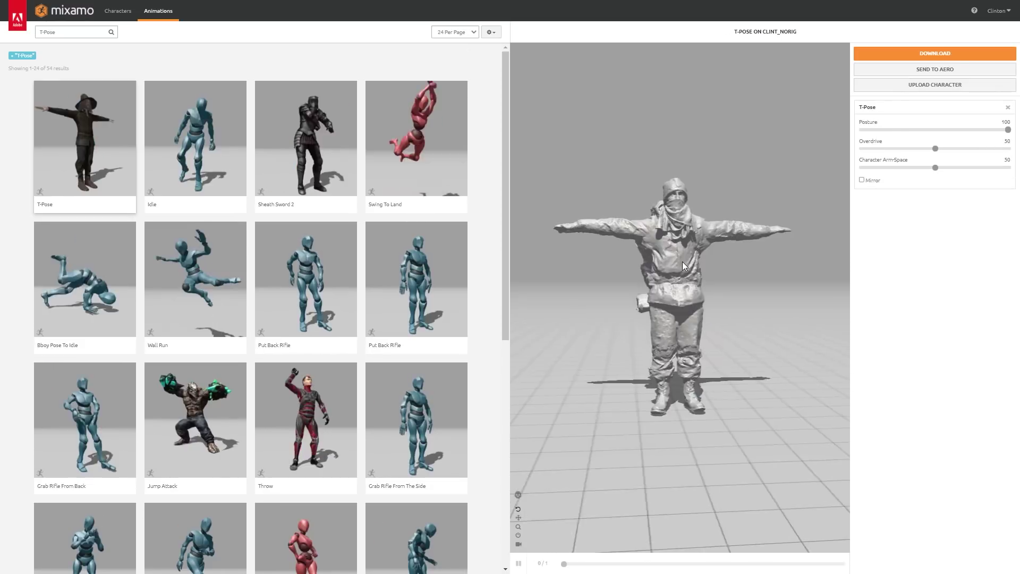
Rotate Character1_LeftForeArm to bend the arm, step back a few frames and play it
left_click_drag(682, 261, 731, 256)
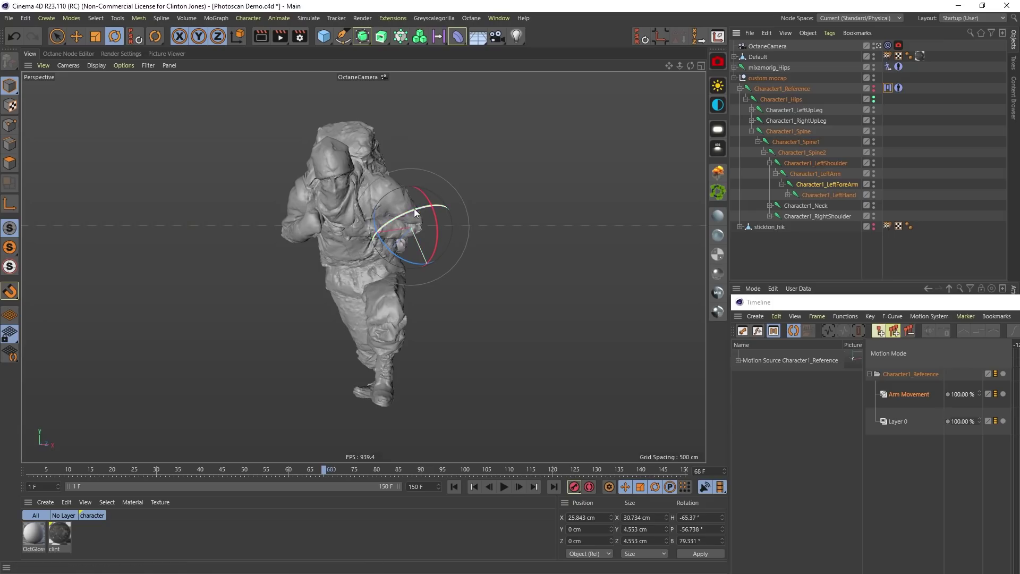
left_click_drag(413, 209, 428, 206)
left_click(306, 468)
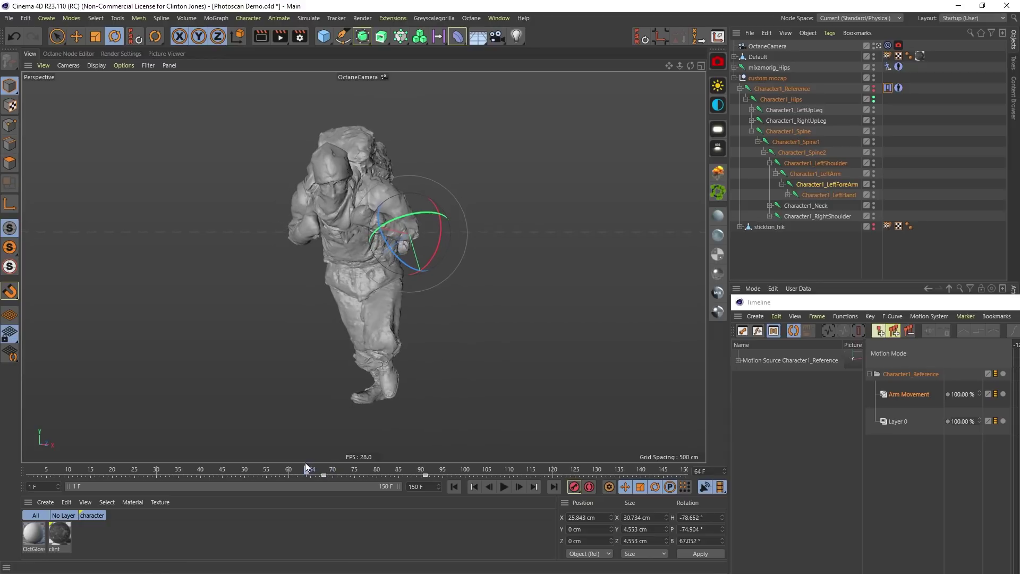
left_click(502, 487)
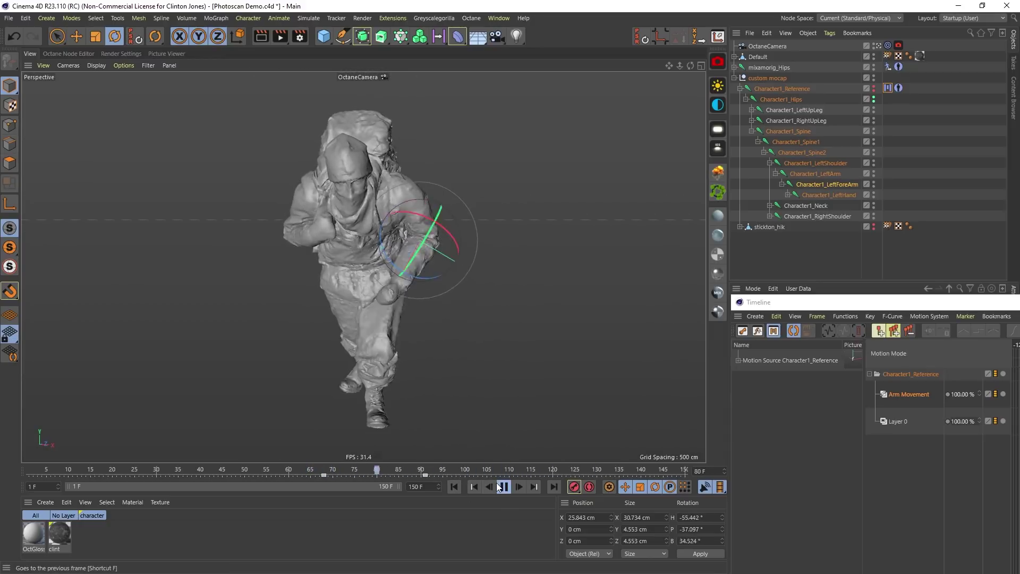
Make a motion clip from Character1_Reference via Animate > Add Motion Clip, then open the Timeline (Shift+F3)
left_click(751, 88)
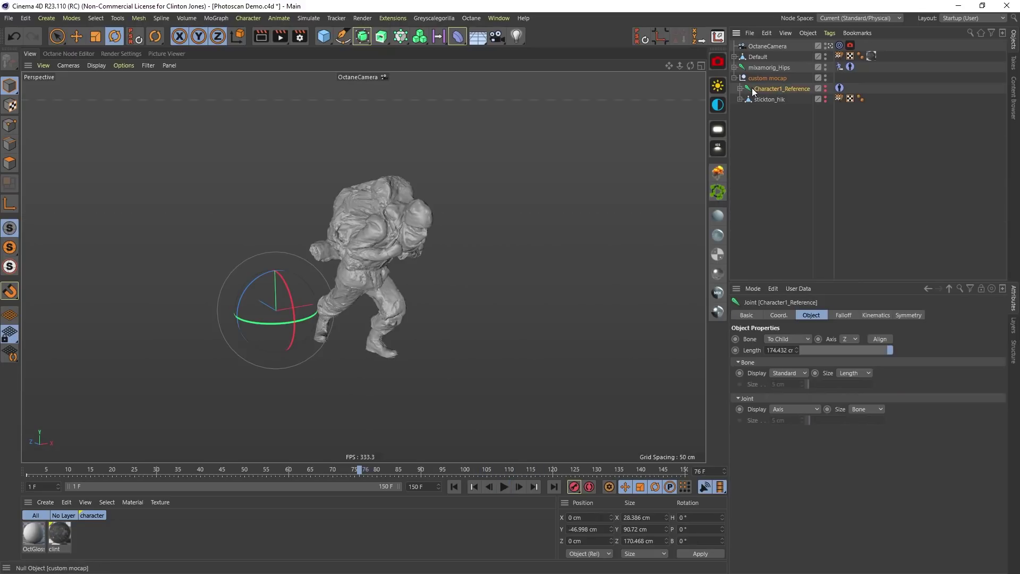
left_click(281, 19)
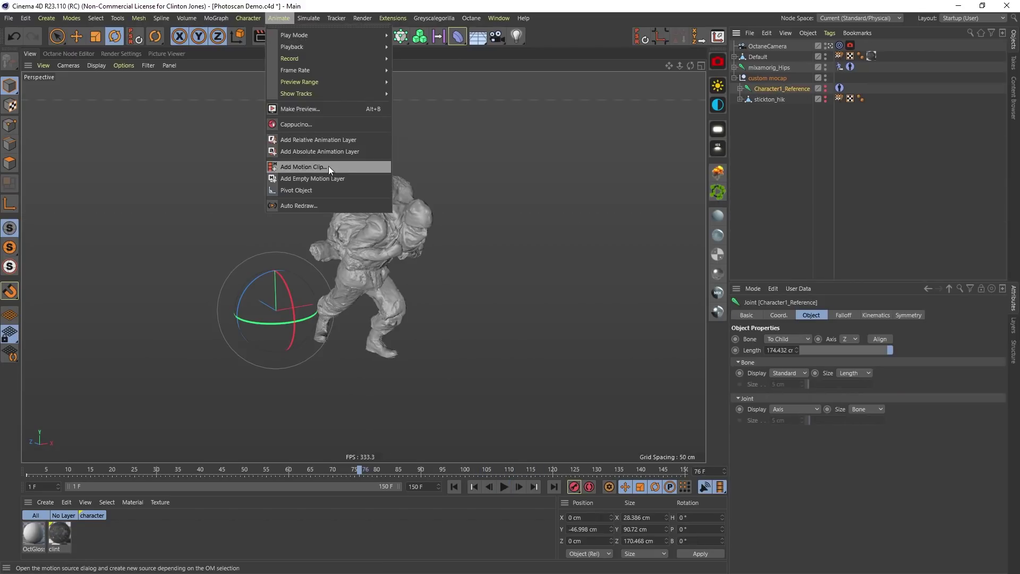
left_click(296, 166)
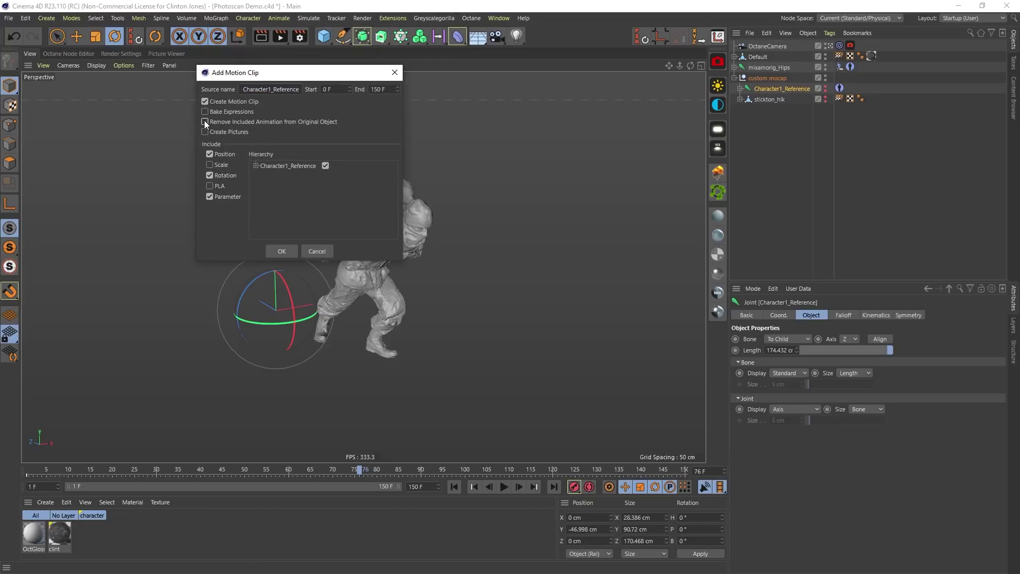
left_click(280, 251)
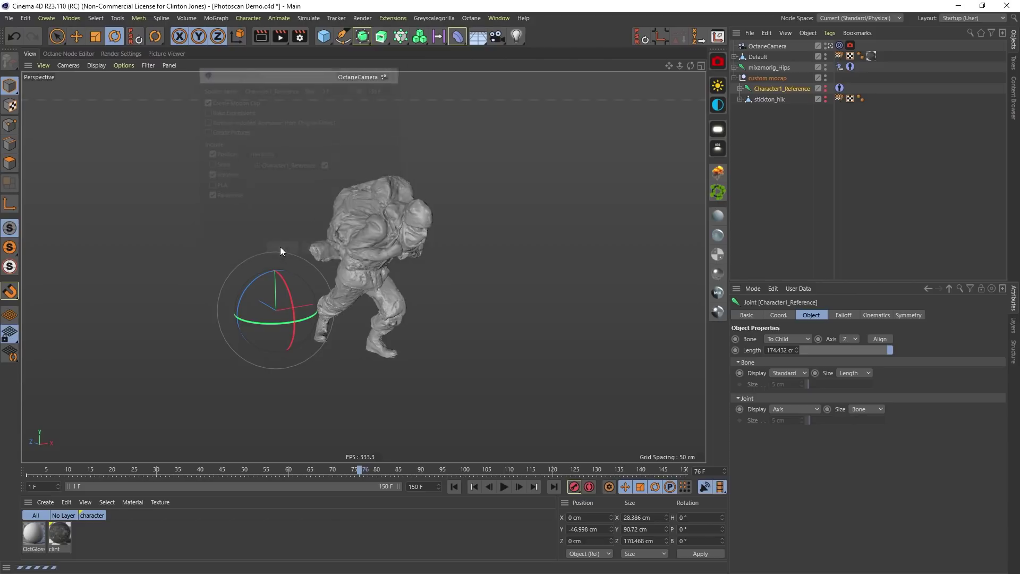
left_click(305, 291)
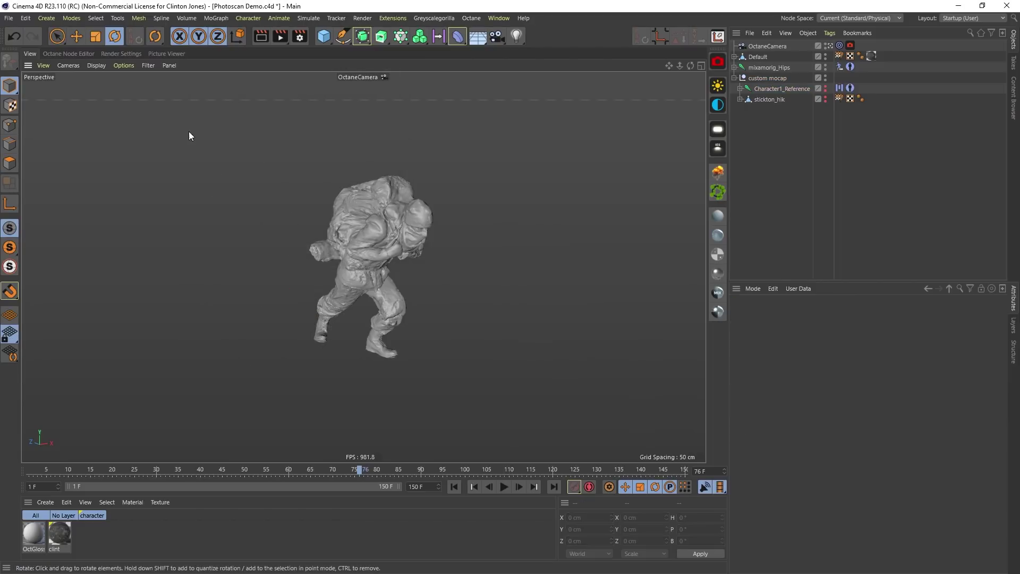
key("shift+F3")
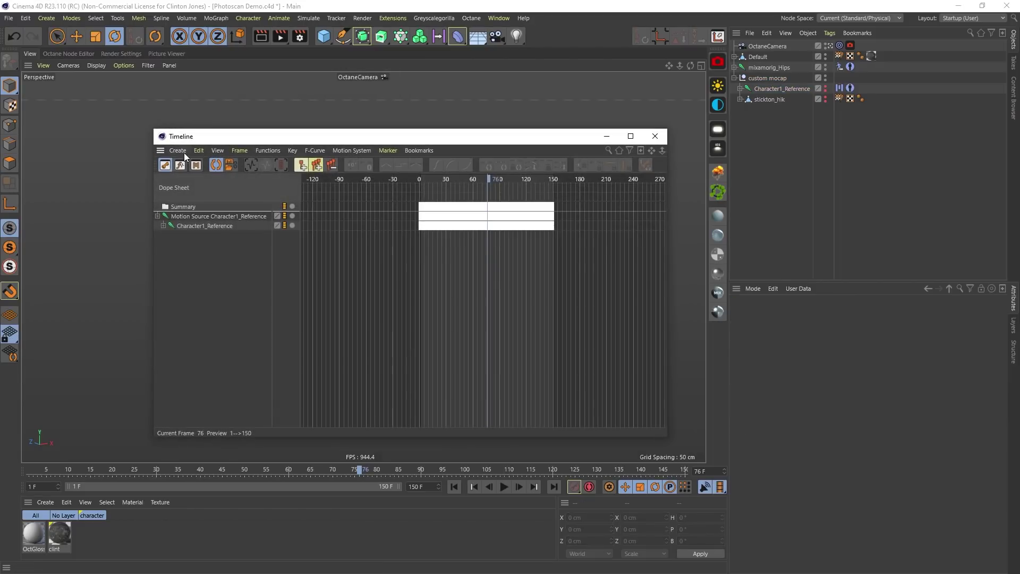
In Motion Mode, add Layer 1 to Character1_Reference's Motion System tag
left_click(196, 165)
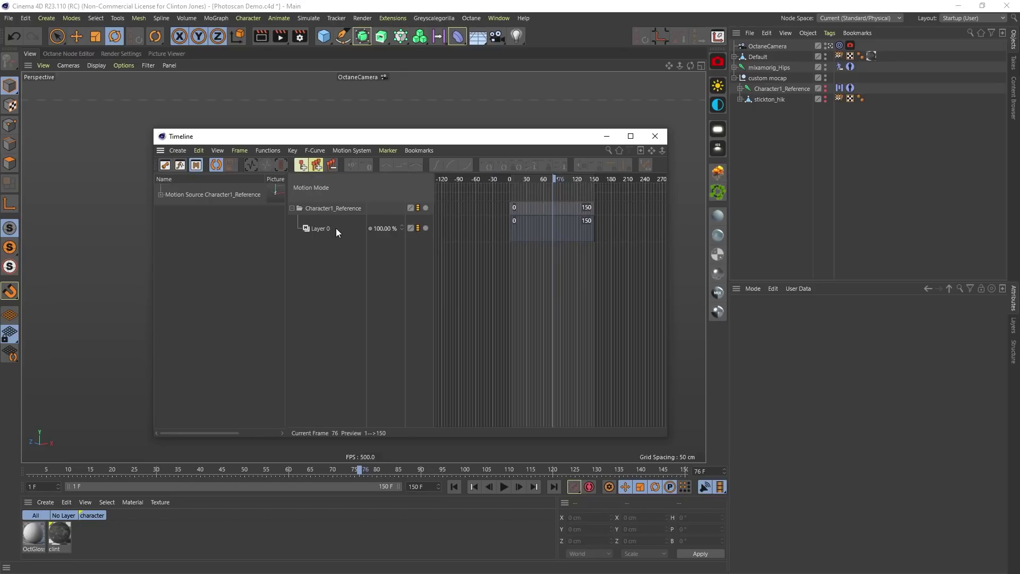
left_click(838, 88)
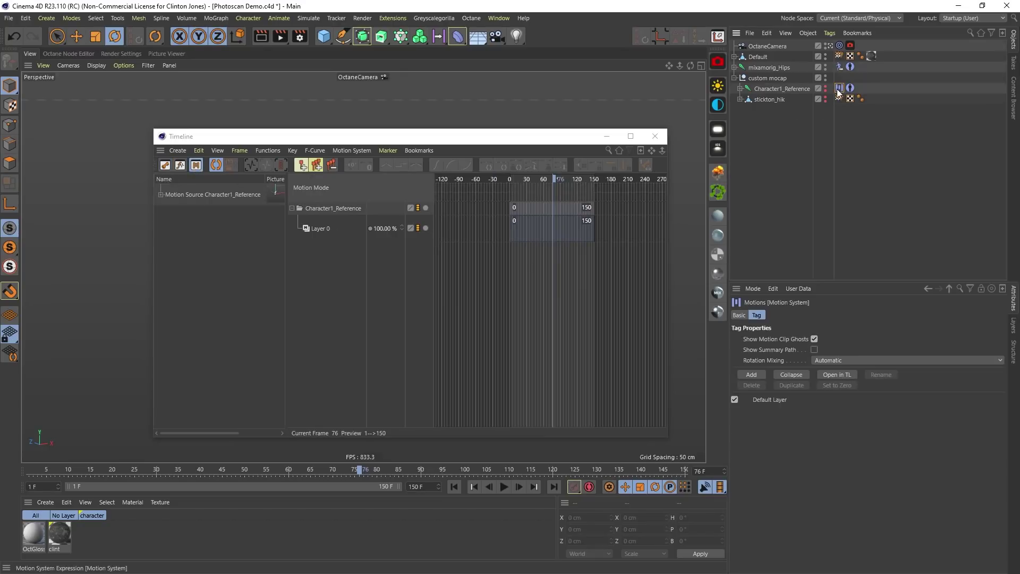
left_click(751, 374)
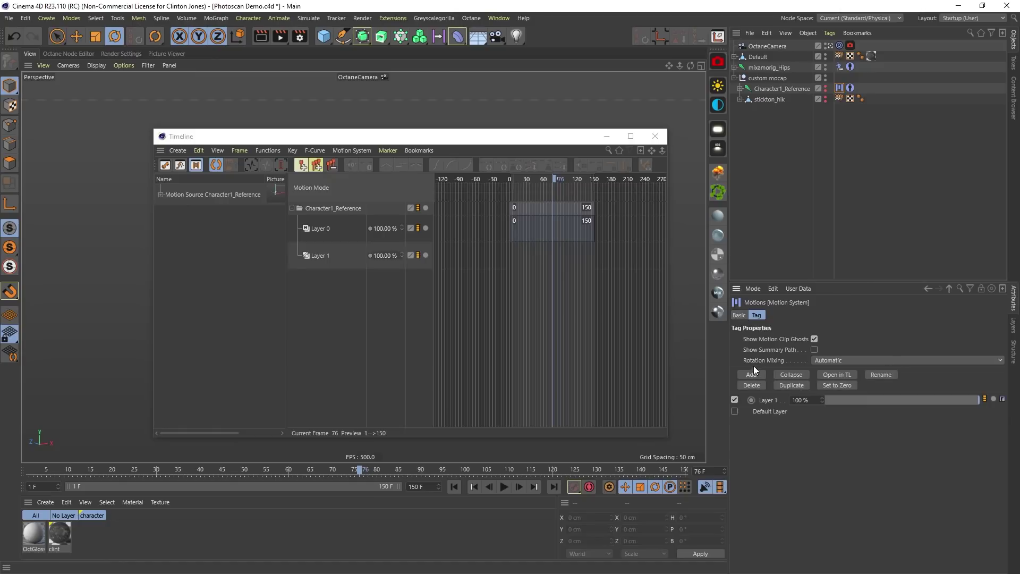
Place Layer 1 above Layer 0 as 'Arm Movement' and key the left forearm bend at frame 68
left_click_drag(317, 257, 318, 229)
double_click(319, 230)
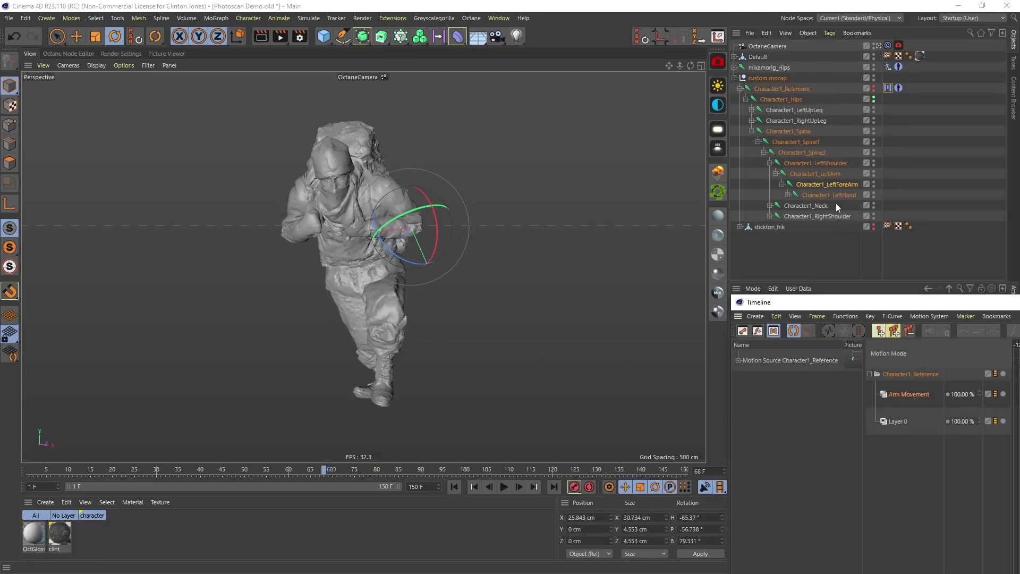
left_click_drag(408, 211, 427, 205)
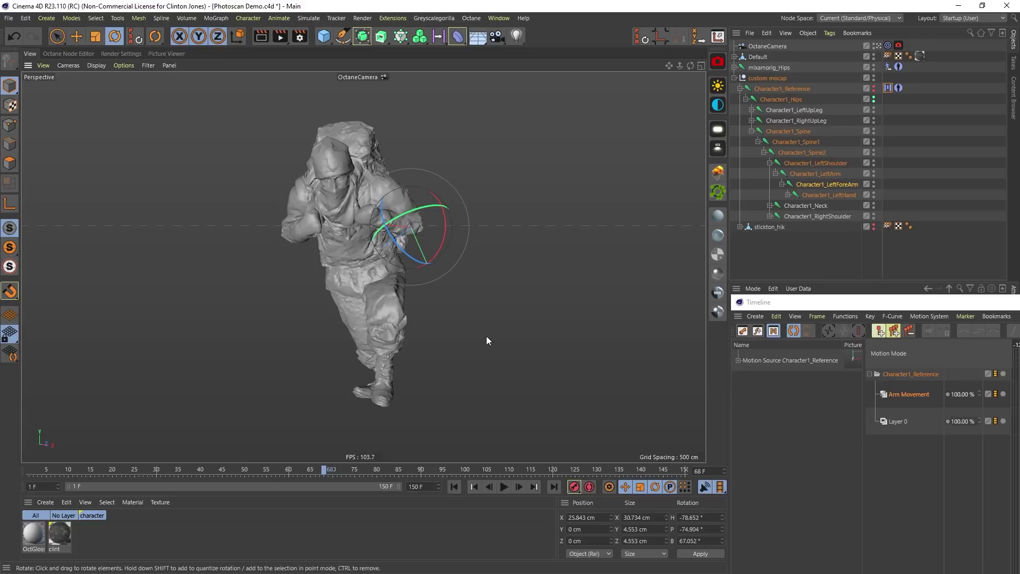
left_click(574, 487)
Rotate the left forearm downward at frame 91 and play back the arm animation
left_click_drag(323, 471, 424, 470)
left_click_drag(403, 246, 502, 394)
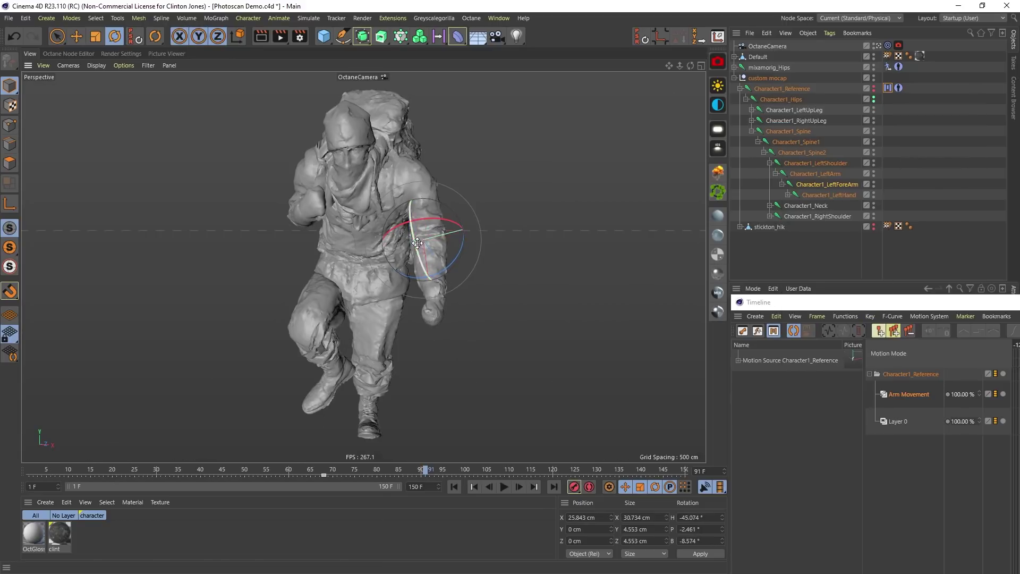
left_click_drag(431, 218, 458, 229)
left_click(502, 486)
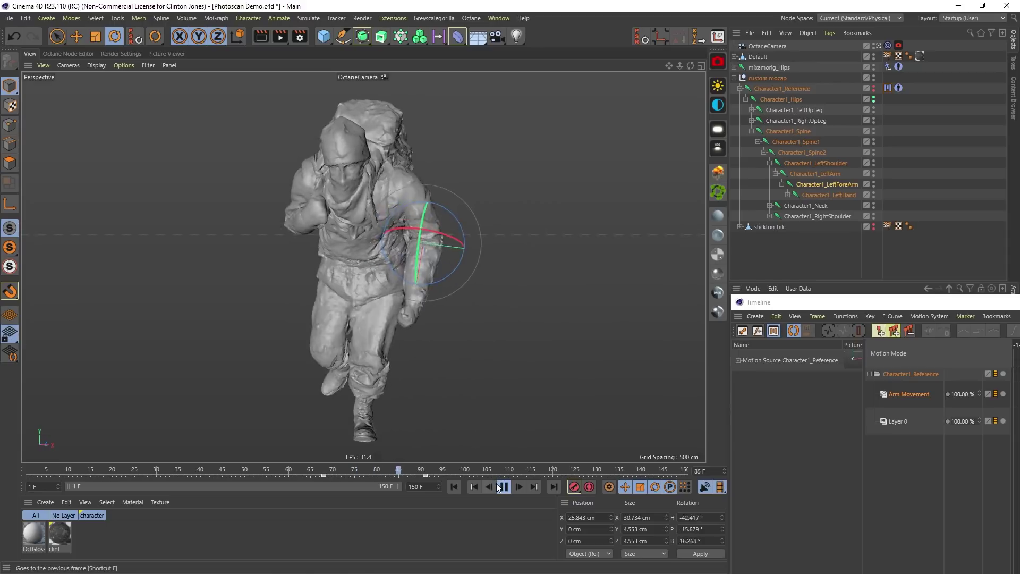